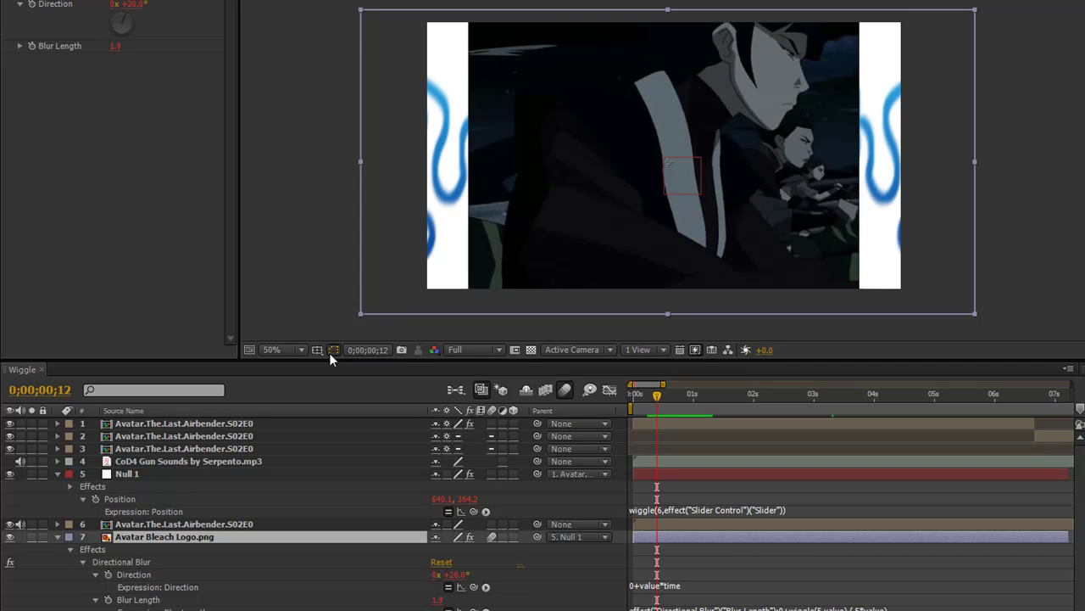
# Play the Wiggle composition in real time from the start, then stop it.
pyautogui.click(344, 270)
pyautogui.press('space')
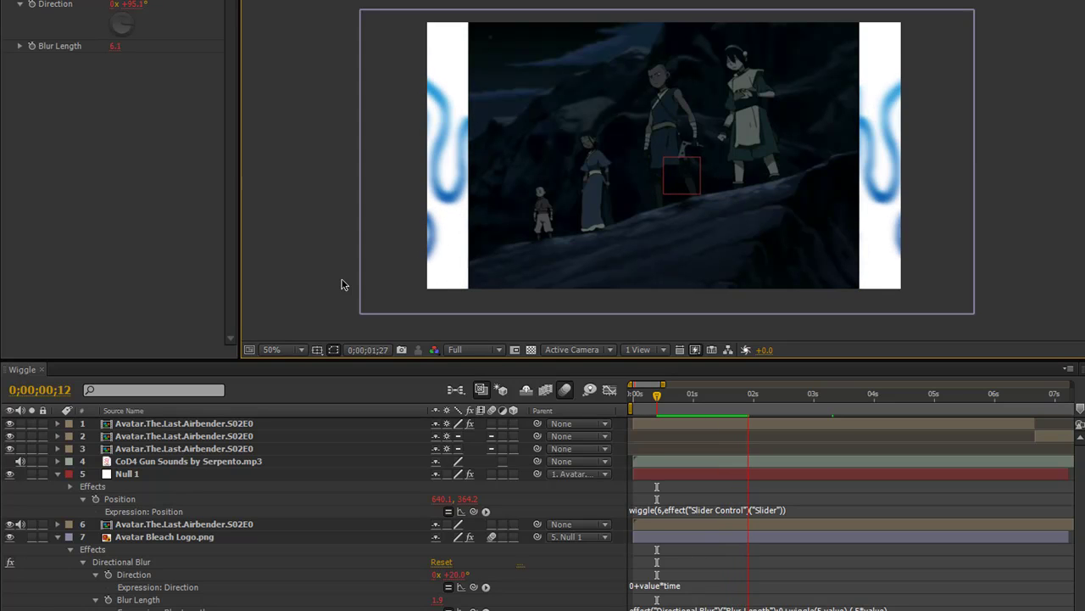
pyautogui.press('space')
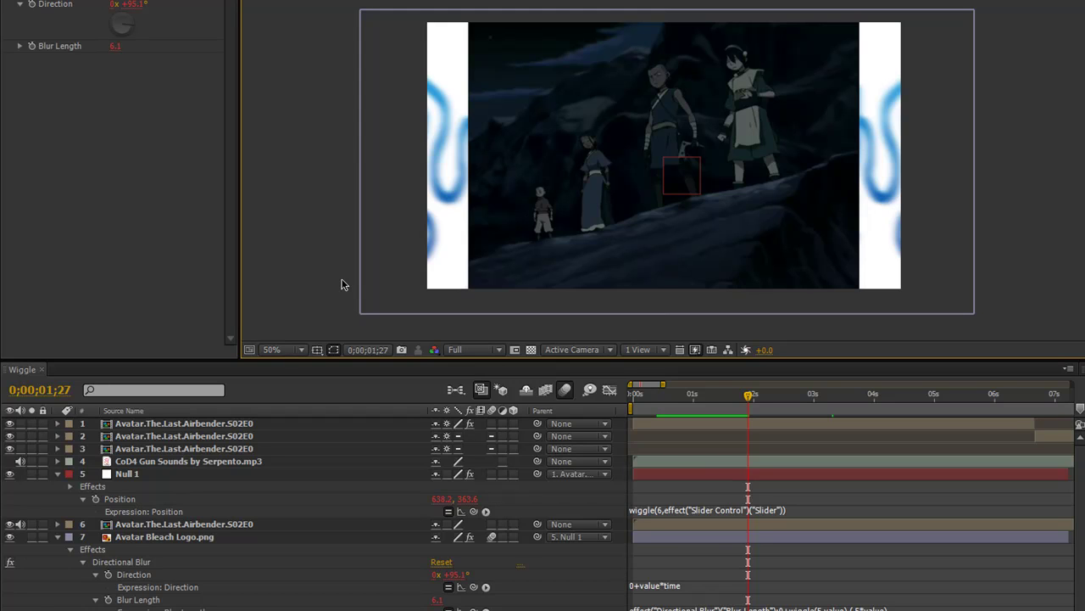
# Replay the composition from around 0;00;01;05 and 0;00;00;23, stopping each run.
pyautogui.click(704, 396)
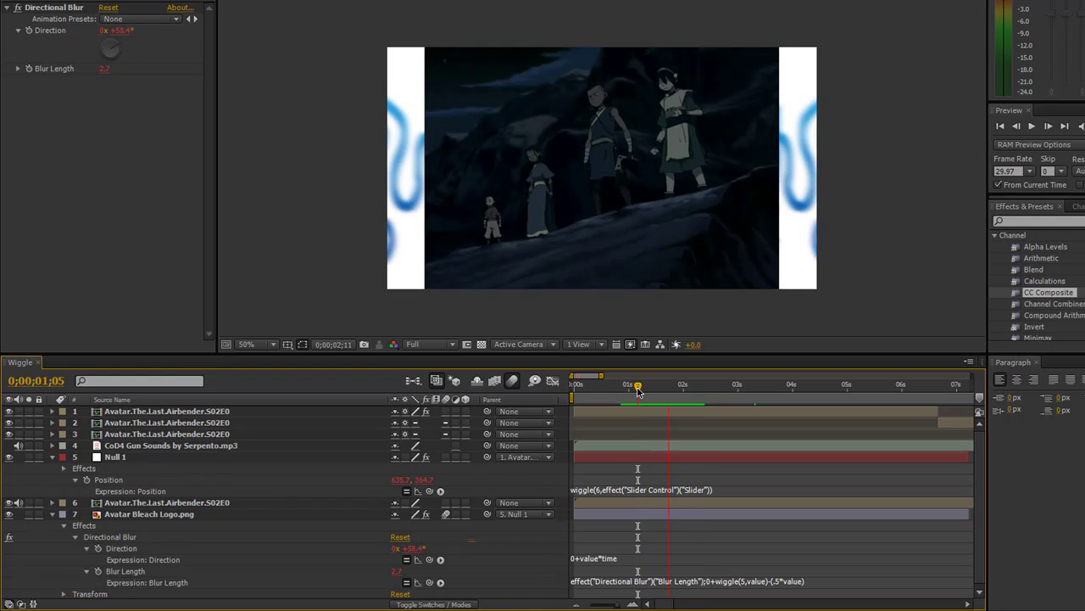
pyautogui.press('space')
pyautogui.click(616, 386)
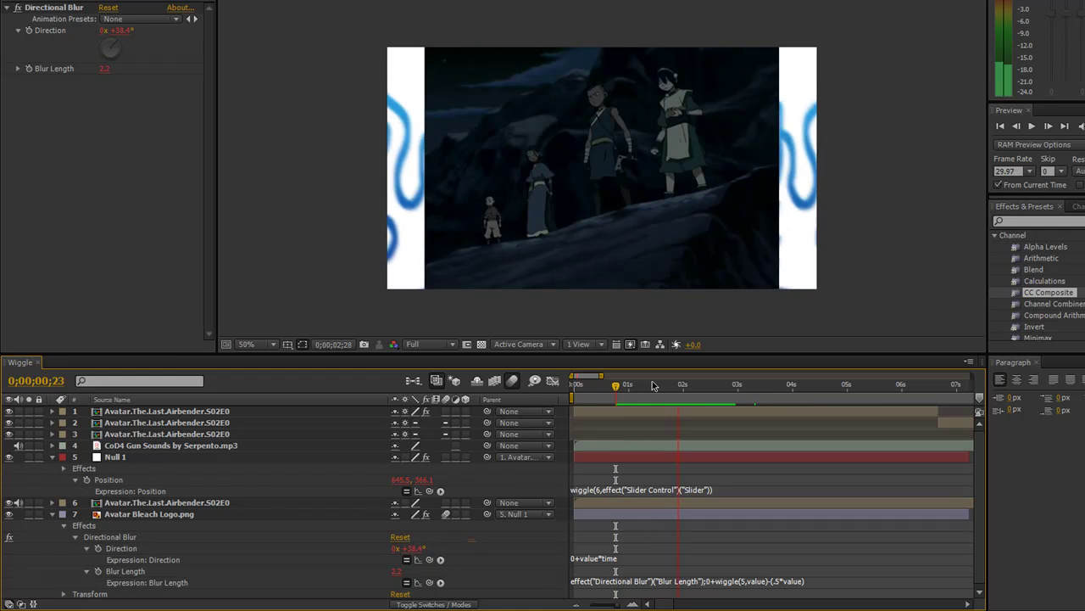
pyautogui.press('space')
pyautogui.press('pagedown')
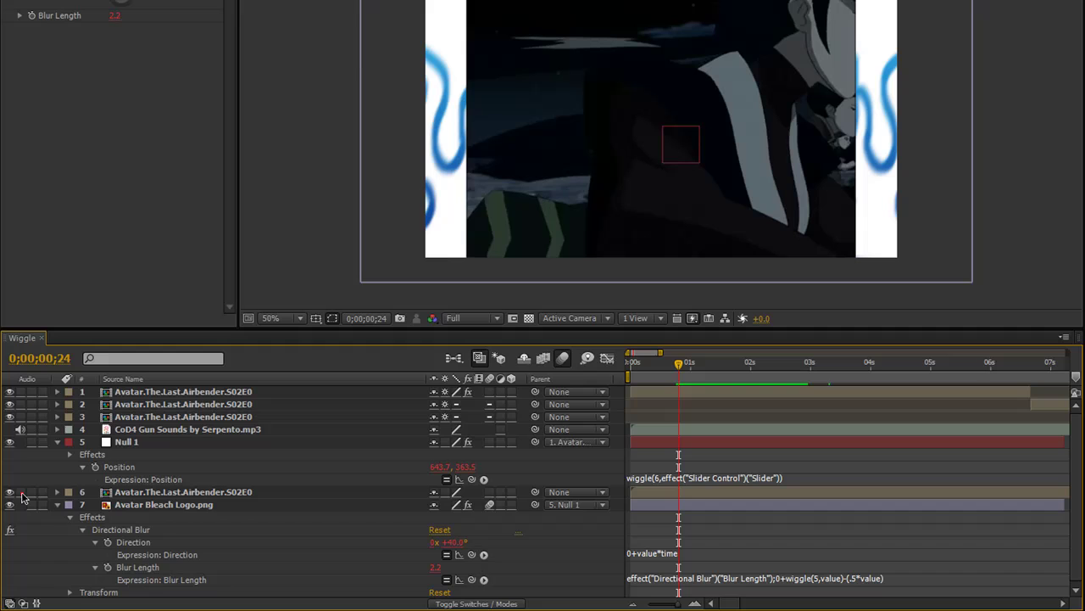
# Turn off layer 6's audio switch and drop the viewer resolution from Full to Quarter.
pyautogui.click(20, 489)
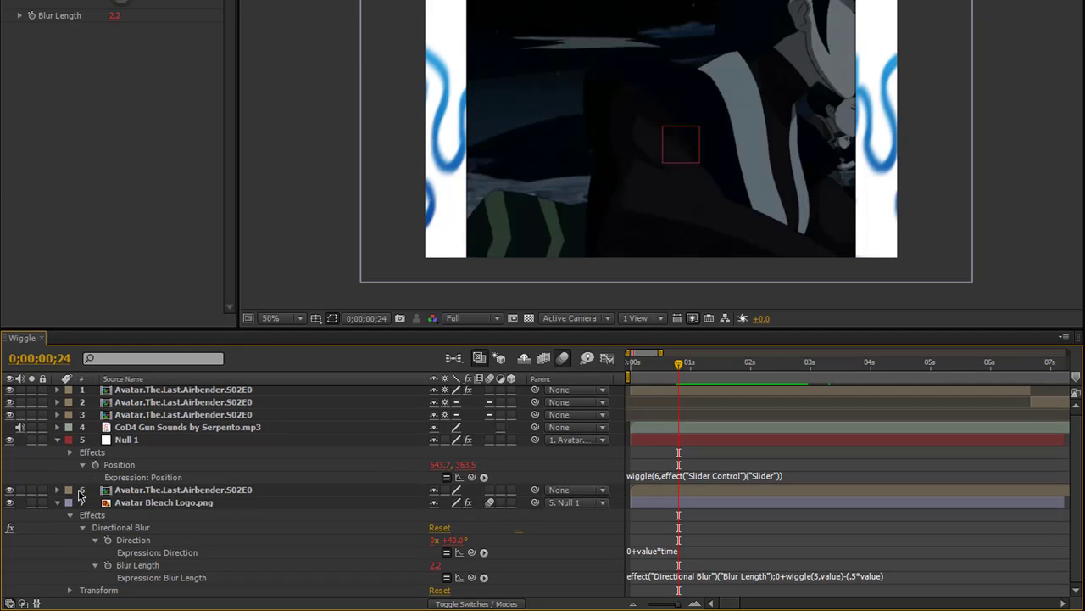
pyautogui.click(468, 320)
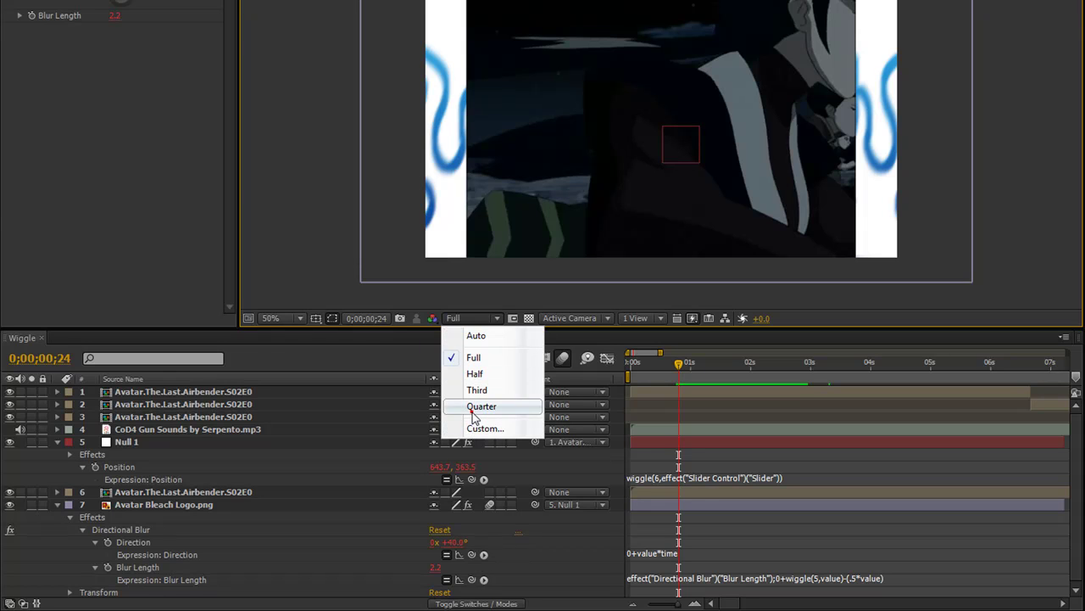
pyautogui.click(473, 407)
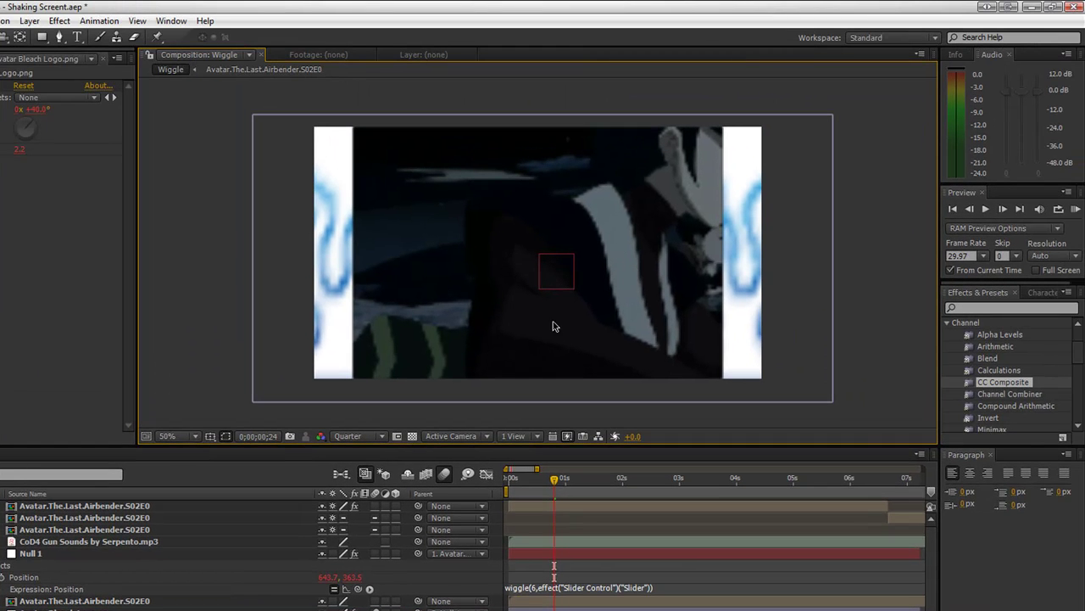
# Play the Wiggle composition at Quarter resolution, stopping at 0;00;04;12.
pyautogui.press('space')
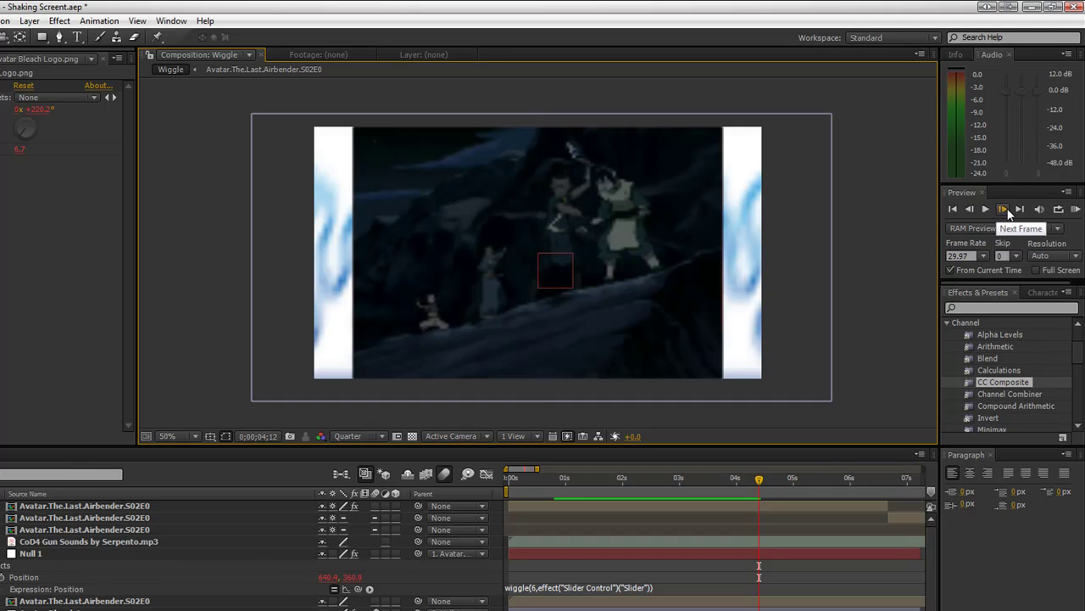
# Step the composition forward three frames with Next Frame.
pyautogui.click(1004, 210)
pyautogui.click(1004, 211)
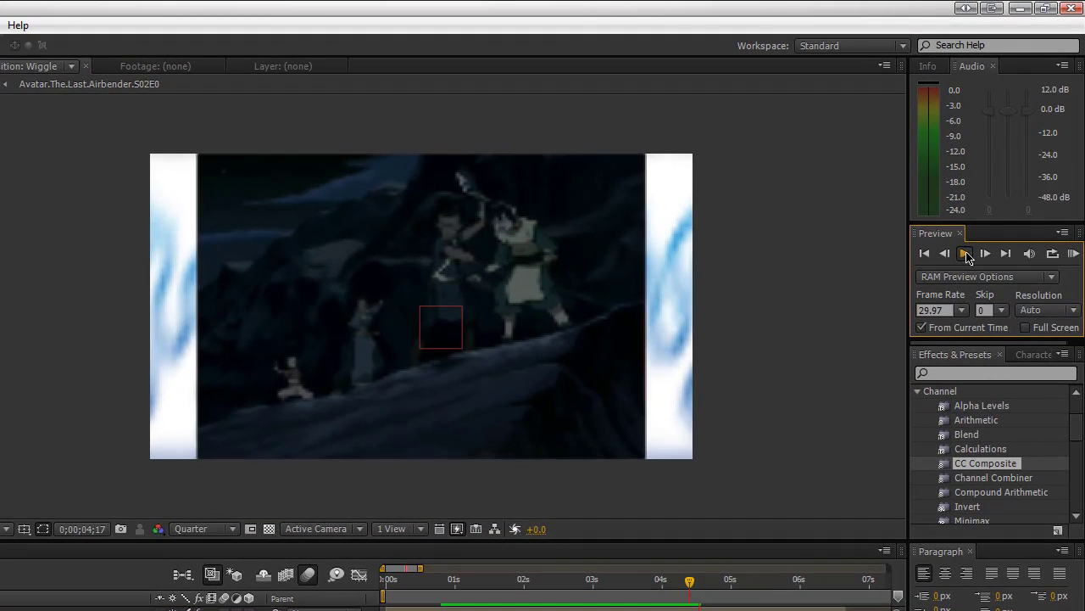
pyautogui.click(976, 237)
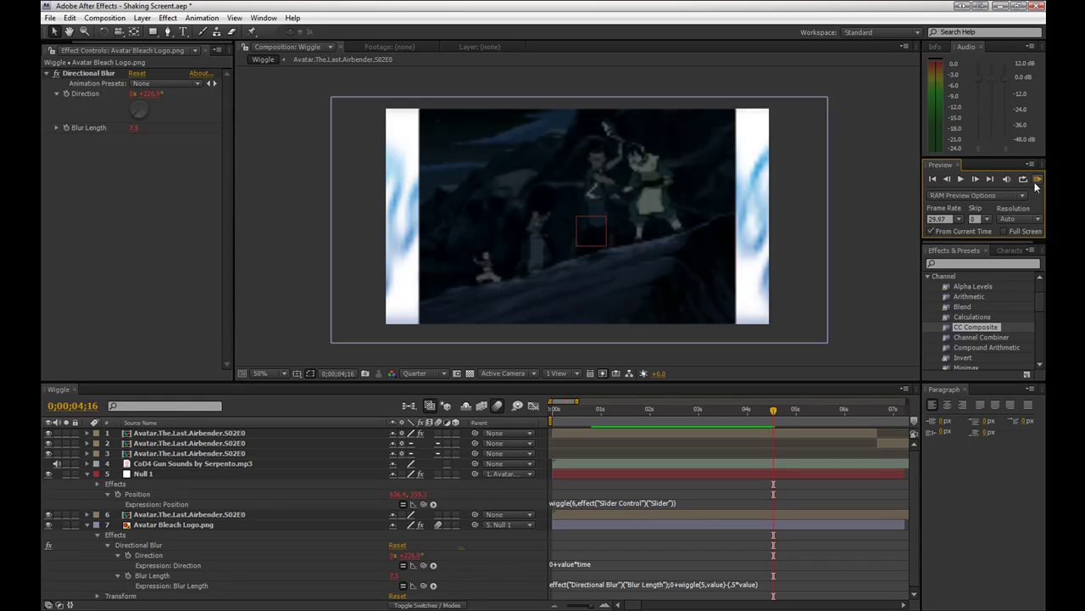
# Render a RAM preview of the Wiggle composition with audio, stopping and restarting it.
pyautogui.click(1039, 180)
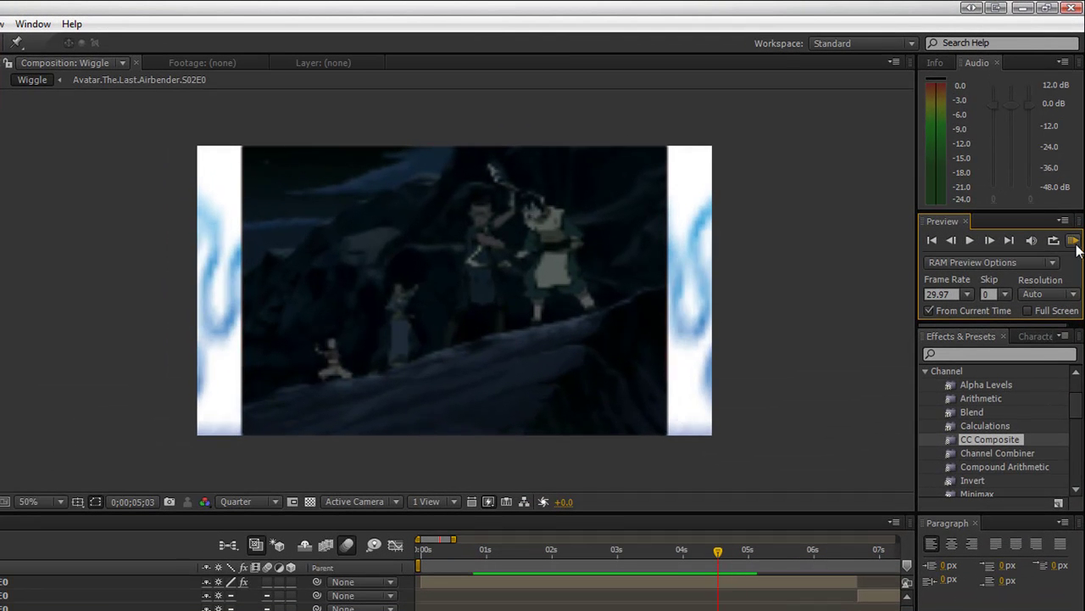
pyautogui.click(1074, 242)
pyautogui.click(466, 553)
pyautogui.click(1074, 242)
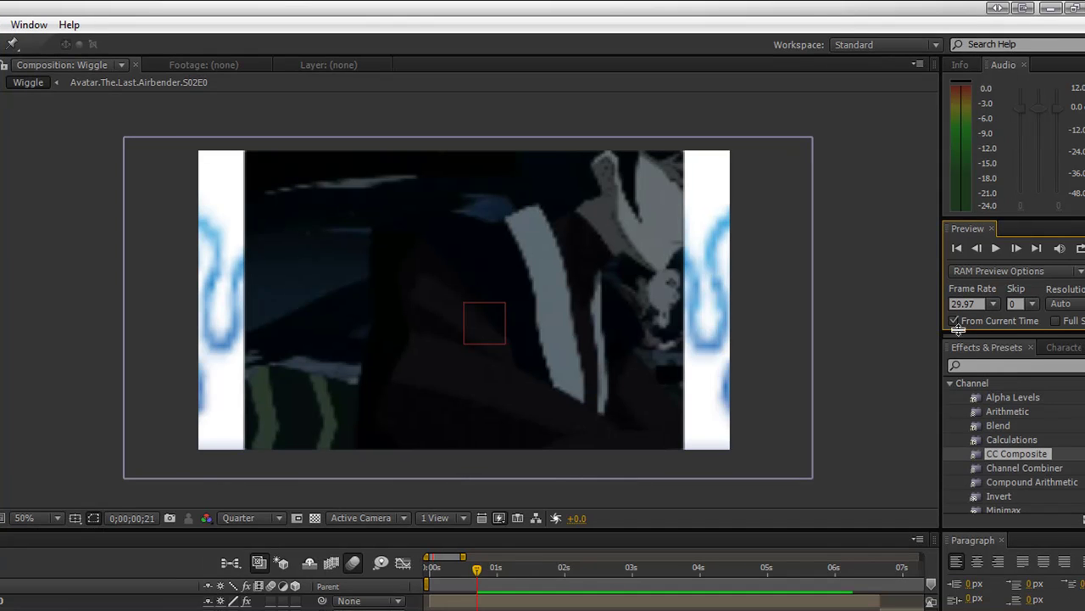
# Set RAM Preview Options Skip to 1 and run the RAM preview with numpad 0.
pyautogui.click(1040, 307)
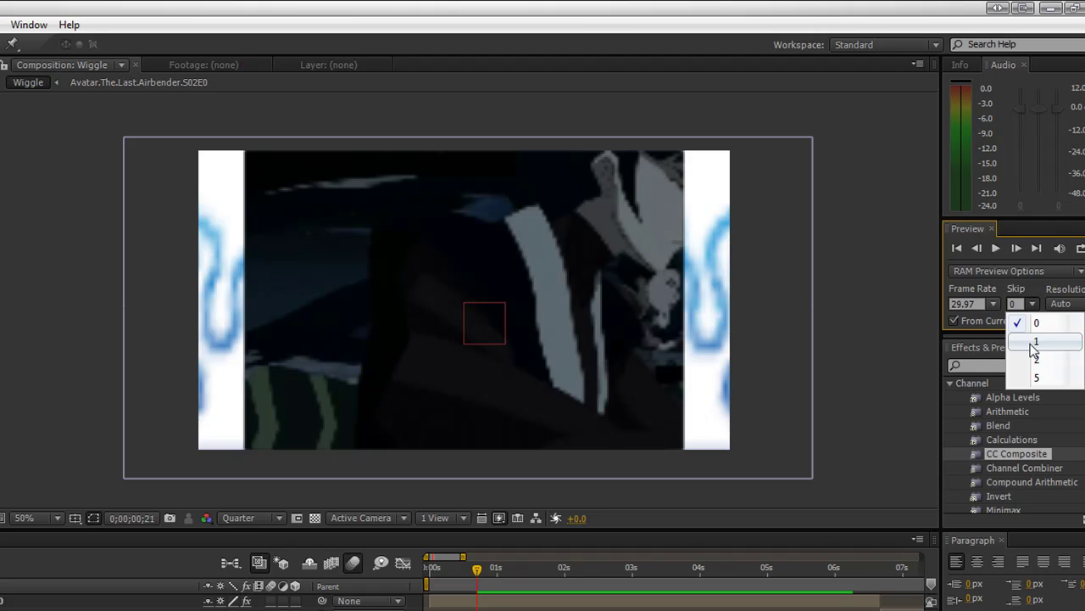
pyautogui.click(1038, 342)
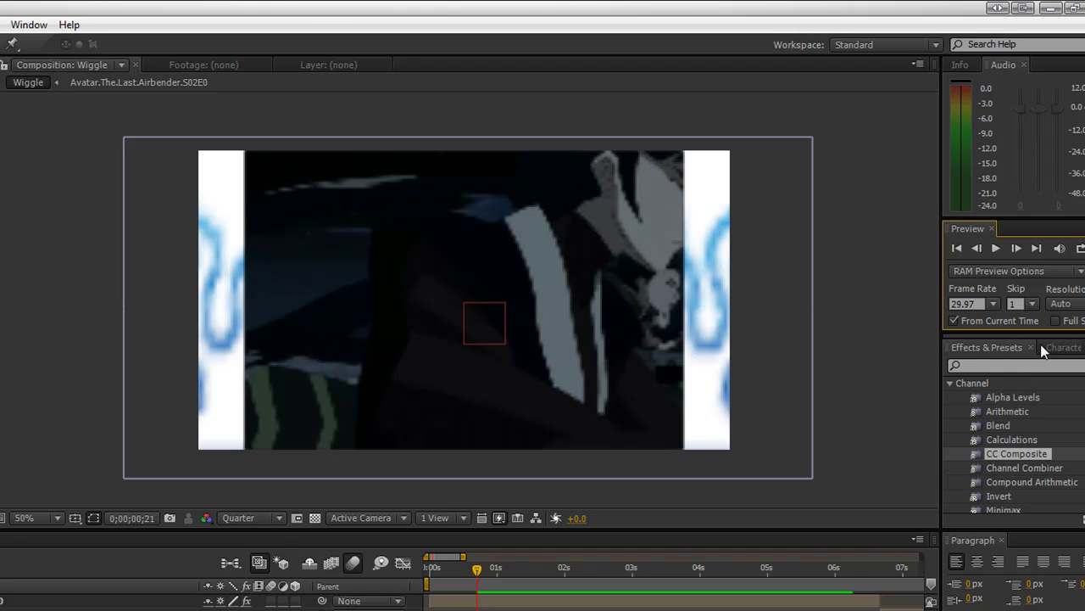
pyautogui.press('KP_0')
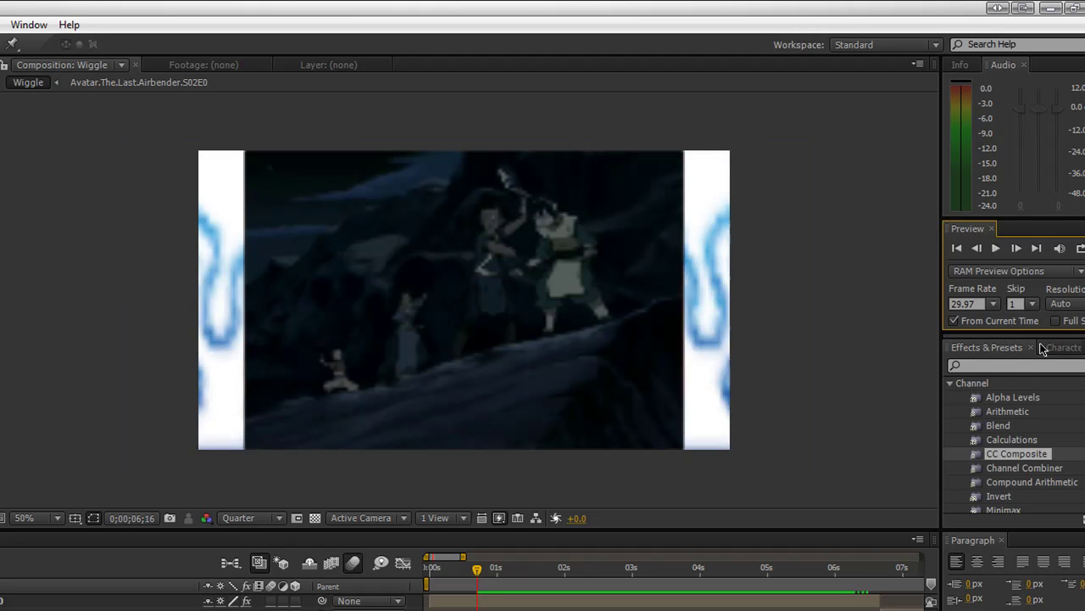